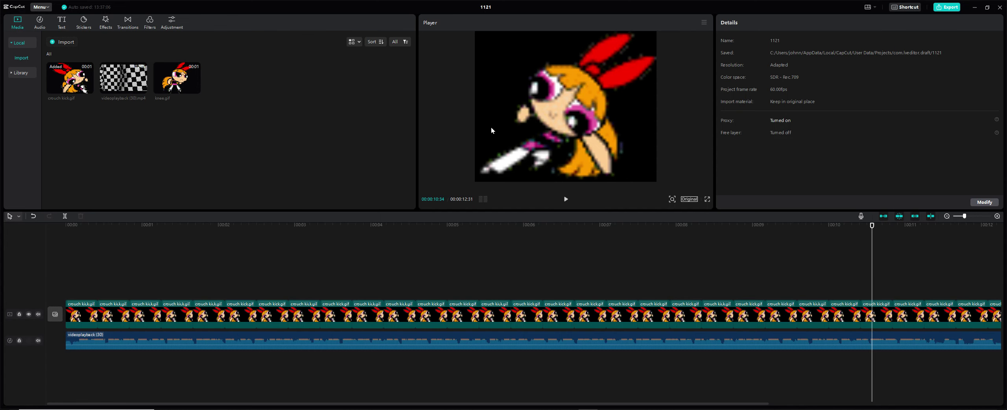
- Import dust.gif from Downloads > A PACK OF GOODIES and place it on a new track above crouch kick
click(70, 44)
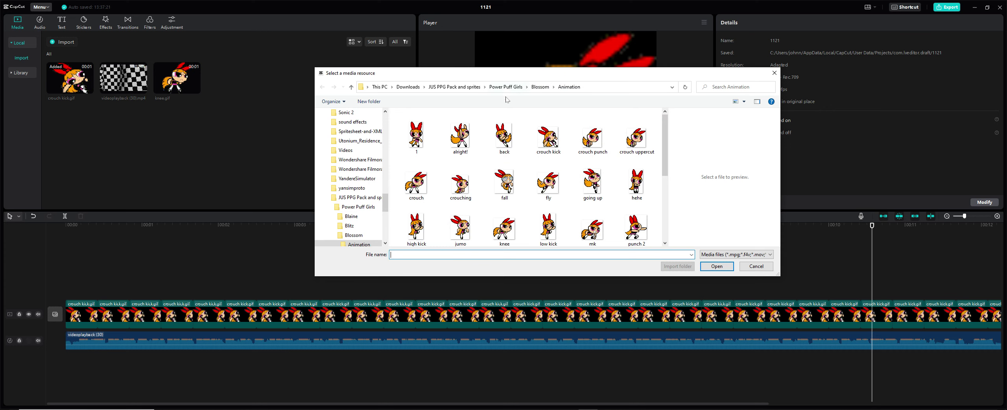
click(535, 87)
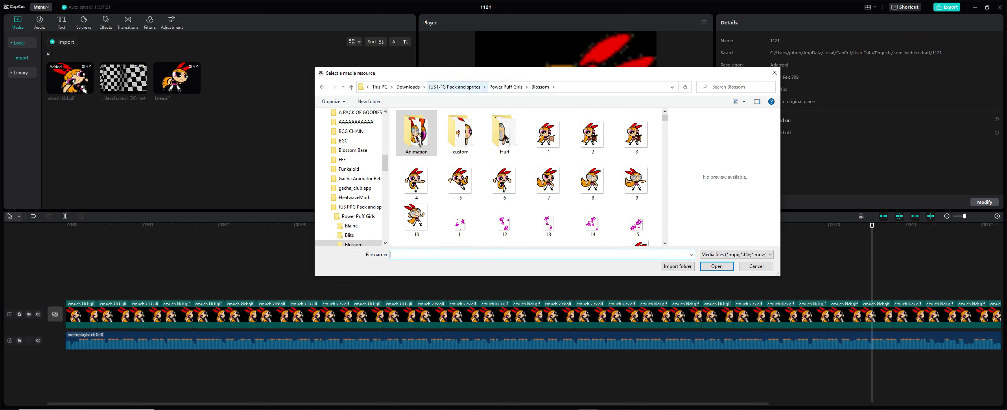
click(419, 87)
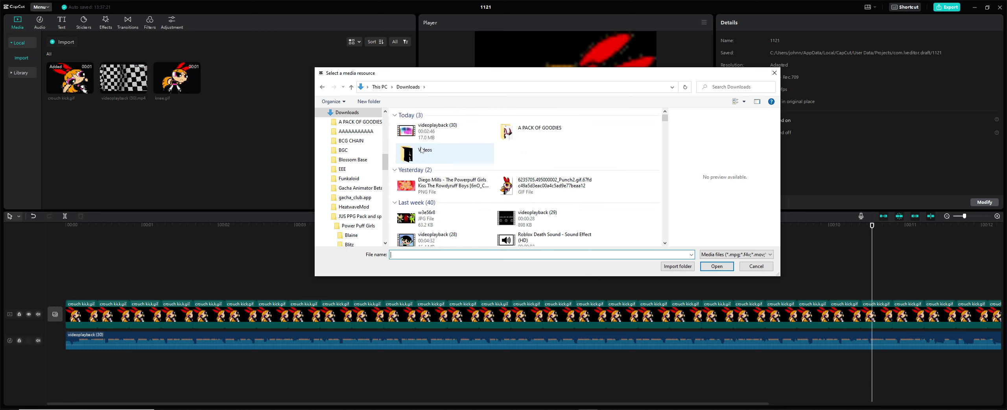
click(517, 131)
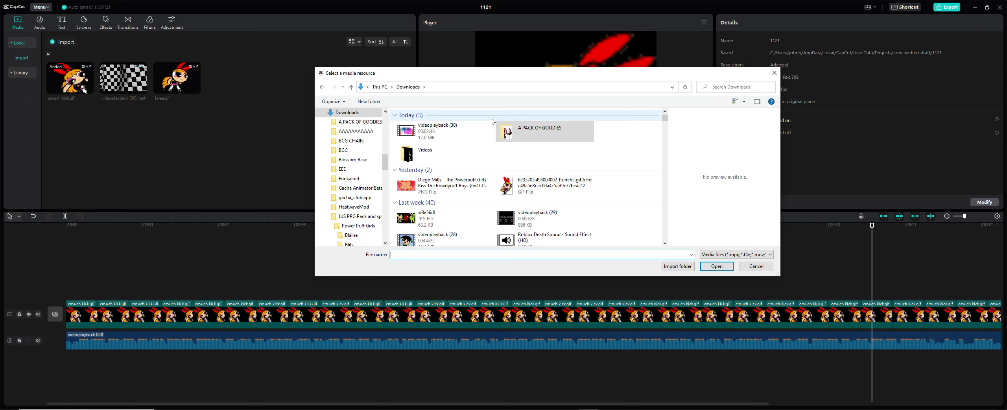
double_click(536, 131)
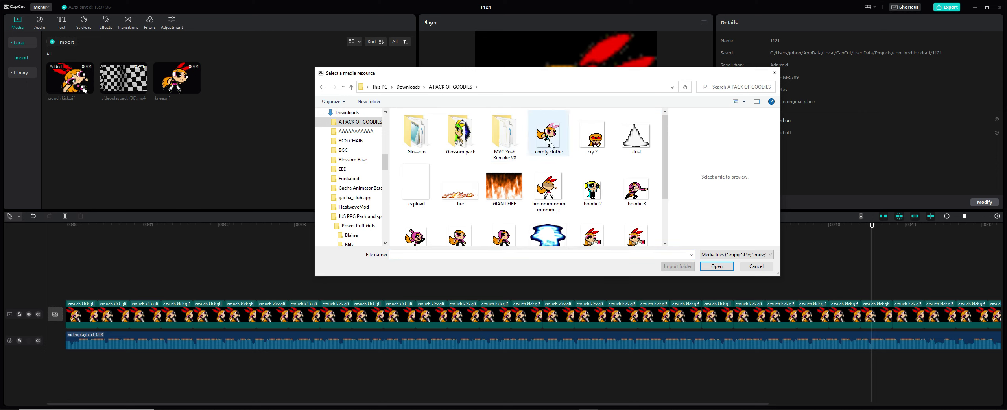
double_click(636, 136)
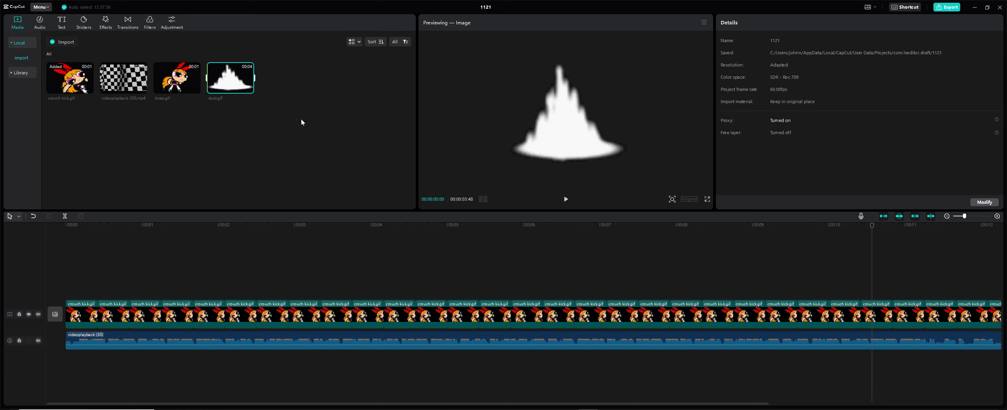
drag(232, 82, 52, 317)
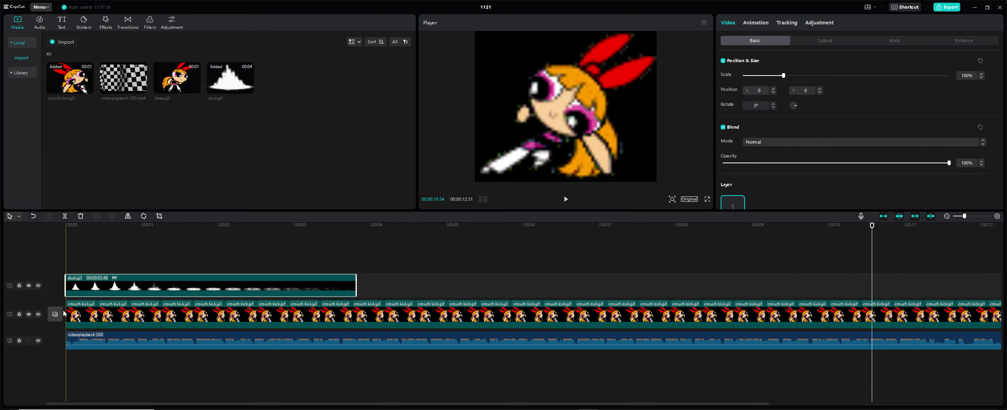
- Delete the crouch kick clips and videoplayback audio, then put dust.gif alone on the timeline
click(67, 313)
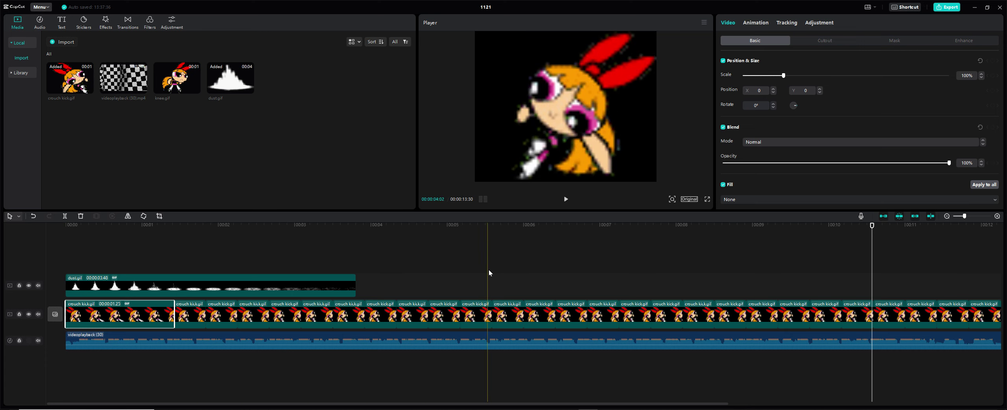
drag(608, 251, 55, 397)
click(66, 244)
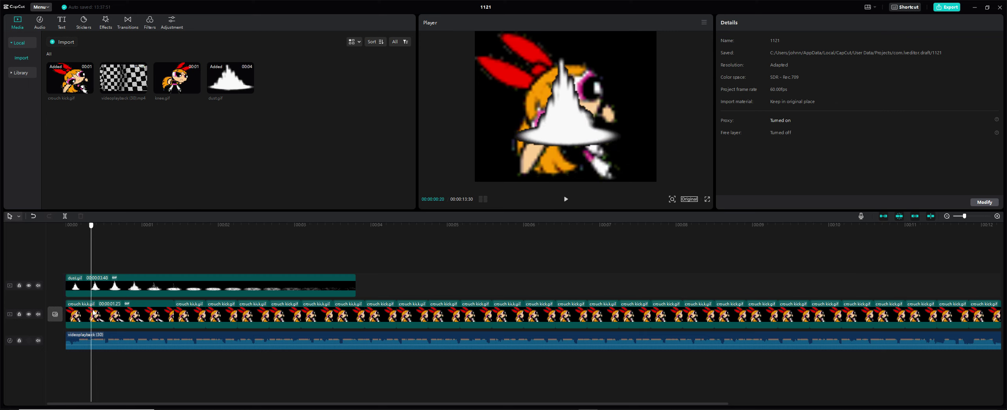
key(ctrl+a)
scroll(393, 315, right, 5)
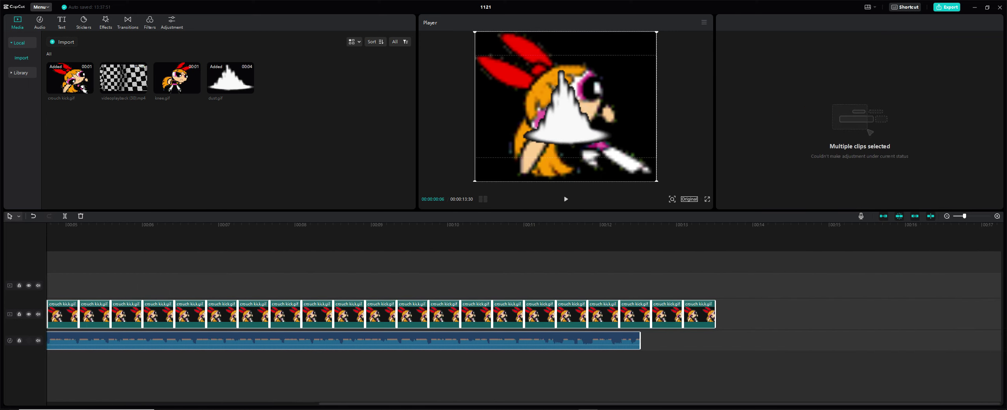
right_click(533, 315)
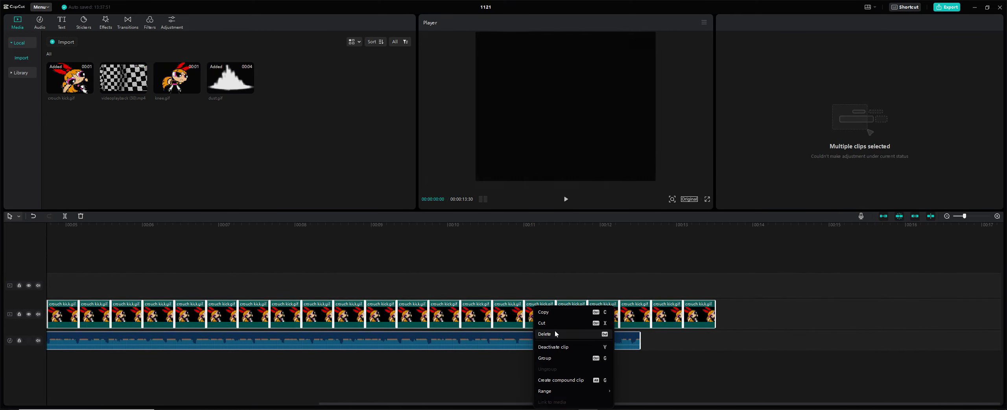
click(554, 330)
drag(244, 79, 72, 295)
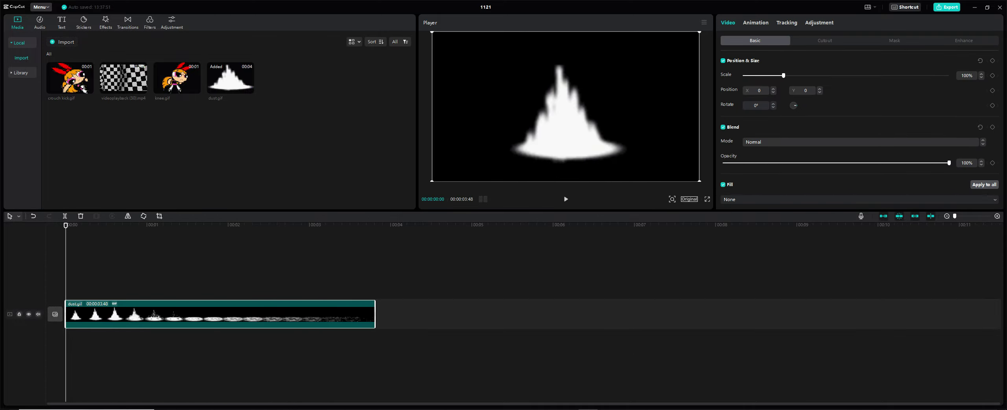
click(566, 199)
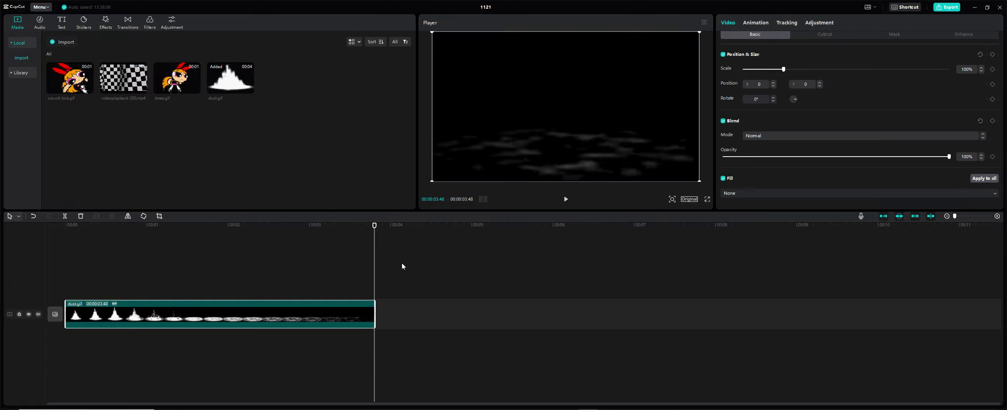
click(481, 279)
click(298, 317)
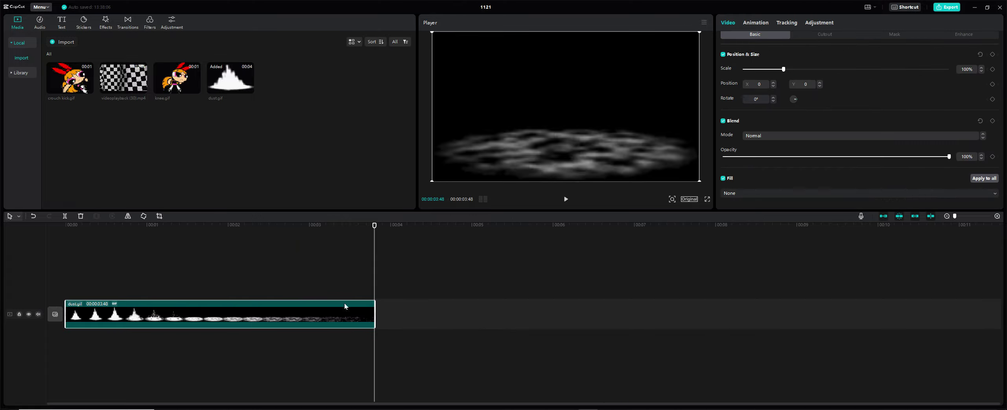
click(366, 227)
key(Home)
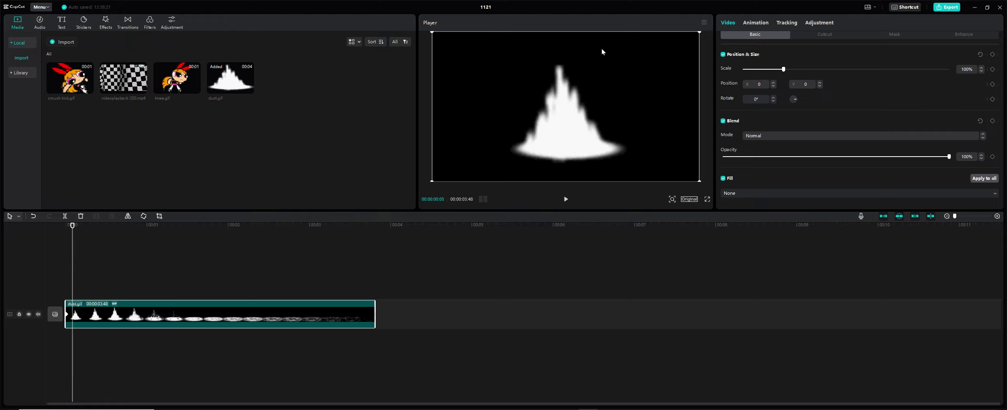
key(Right)
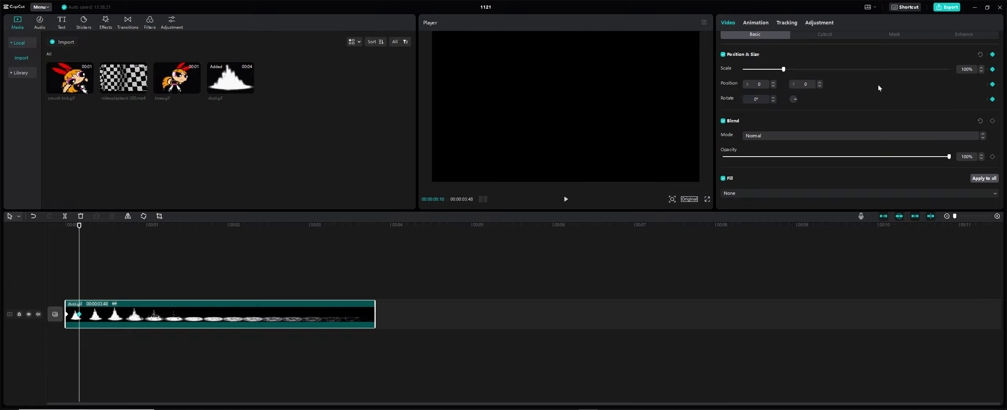
- Drag the dust image toward the top-left of the frame and play back to check the movement
drag(490, 105, 398, 65)
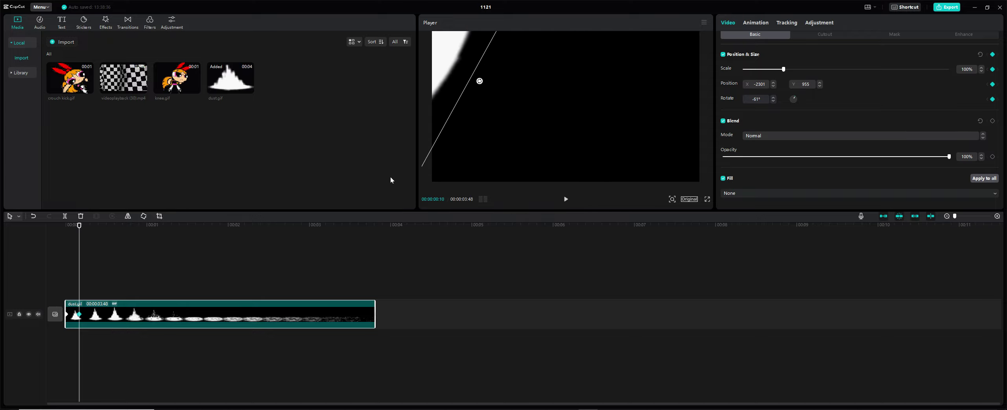
click(49, 265)
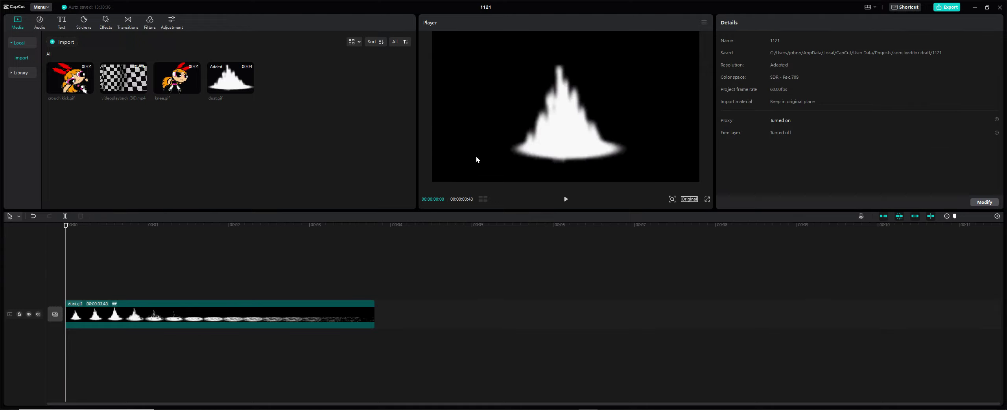
click(564, 199)
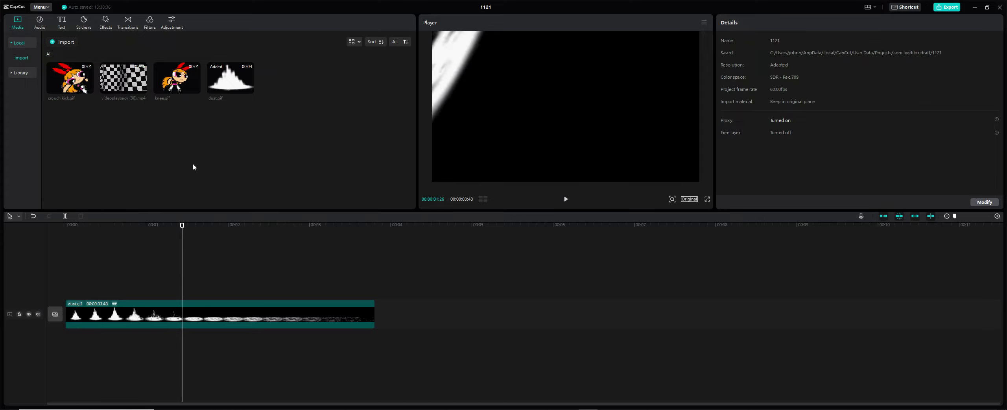
drag(182, 225, 50, 272)
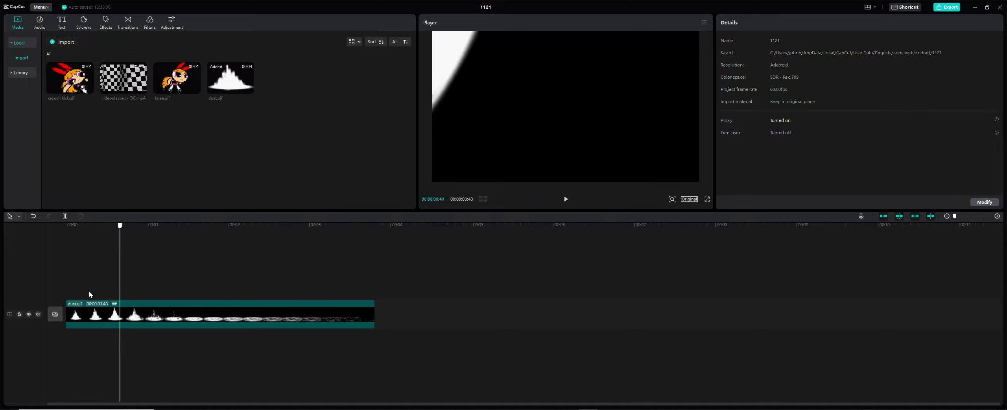
click(75, 314)
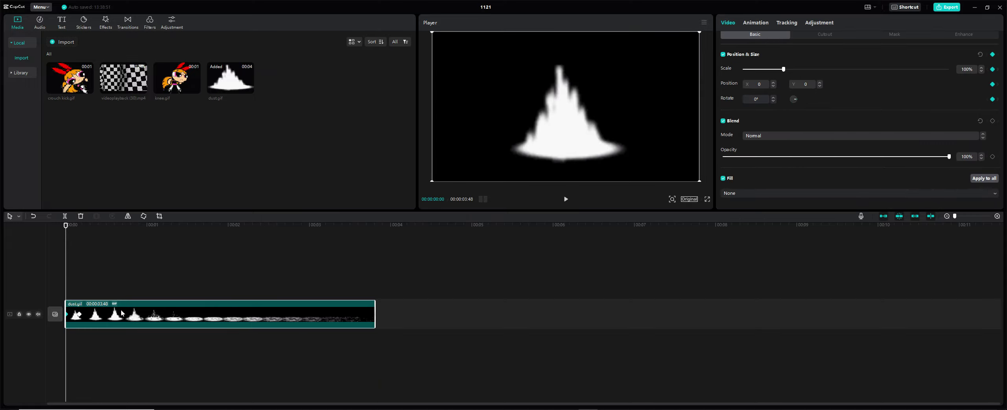
- Delete the stray position keyframes, including the one at 00:00:00:10, and rotate the dust back to 0°
click(993, 55)
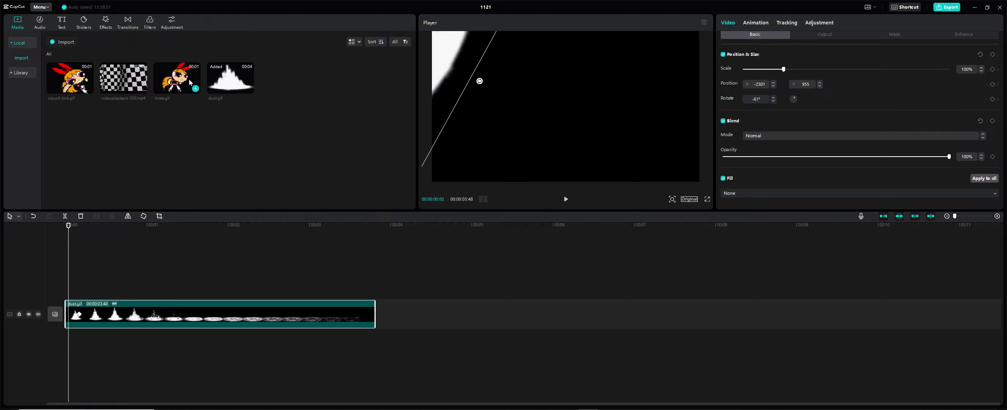
key(Right)
key(Right)
key(Right)
key(Right)
key(Right)
key(Right)
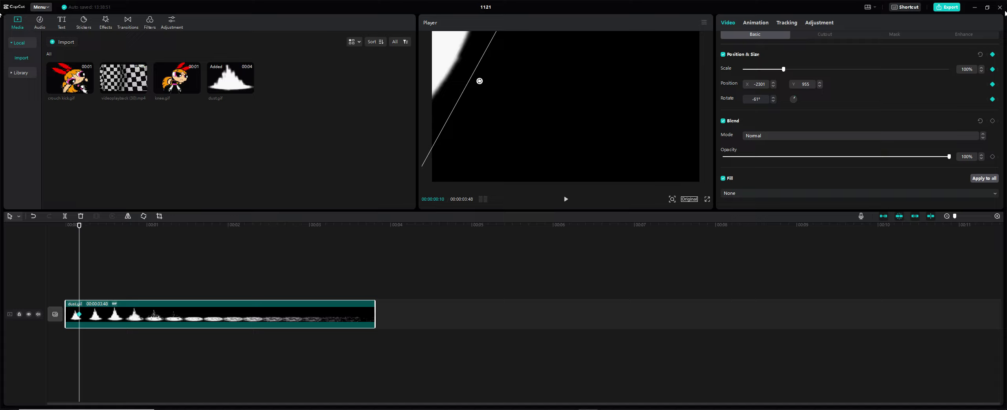
click(992, 55)
drag(470, 90, 631, 151)
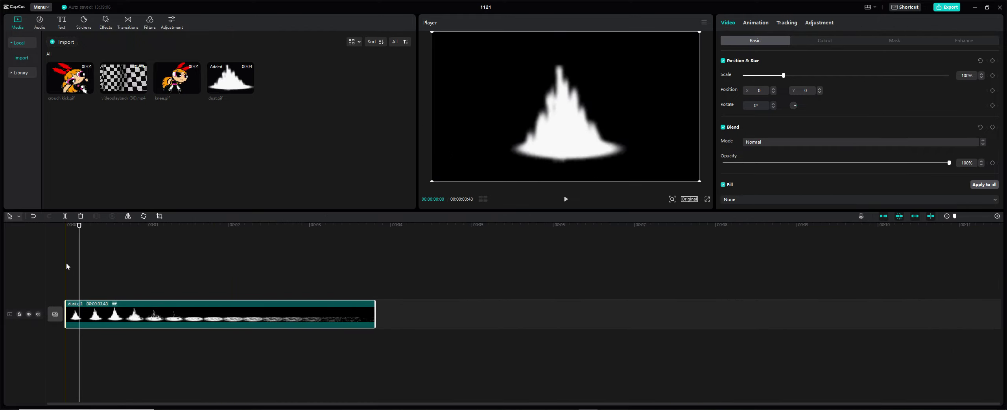
click(63, 270)
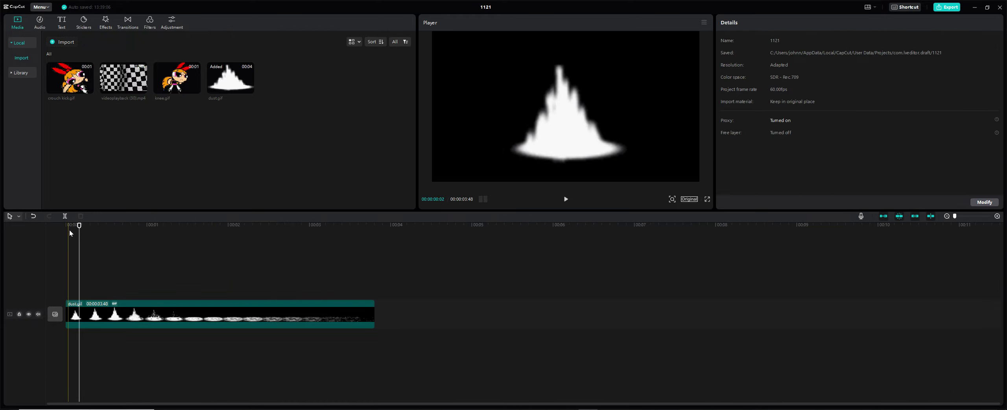
- Select dust.gif to key a Position & Size keyframe at 00:00:00:13 with X 0, Y 0
click(309, 311)
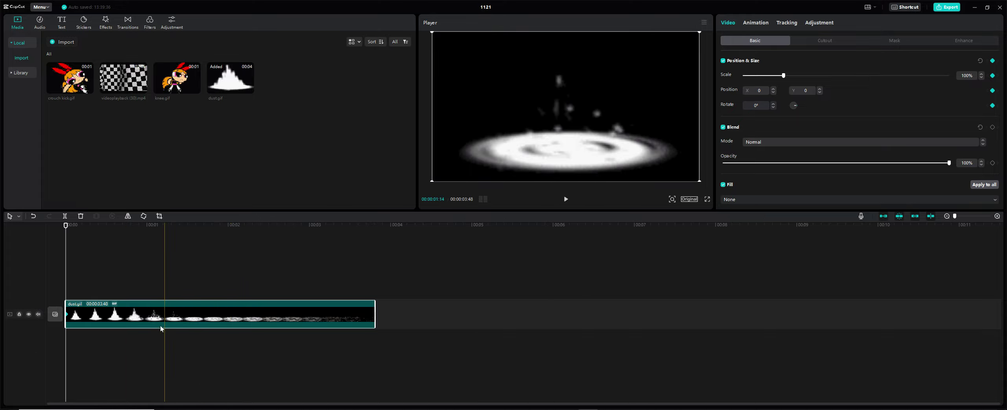
click(84, 284)
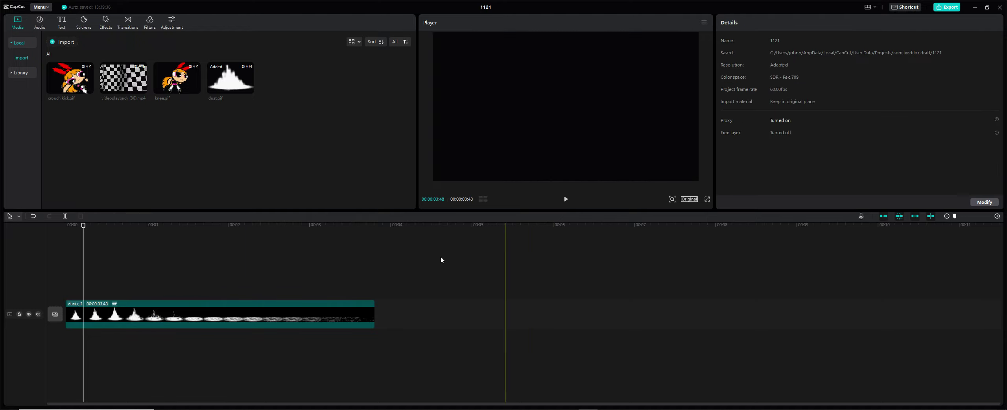
click(232, 305)
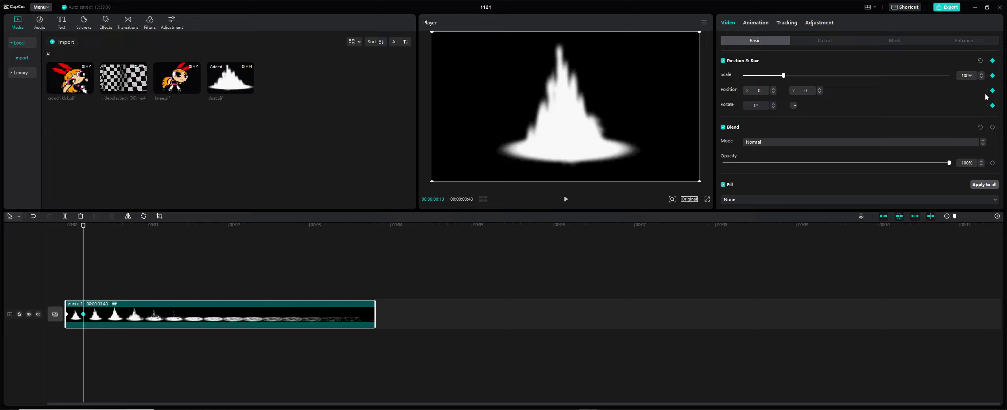
- At 00:00:00:24, drag the dust off past the top-right corner to X 2533, Y 1653
key(Right)
key(Right)
key(Right)
key(Right)
key(Right)
key(Right)
key(Right)
key(Right)
key(Right)
key(Right)
key(Right)
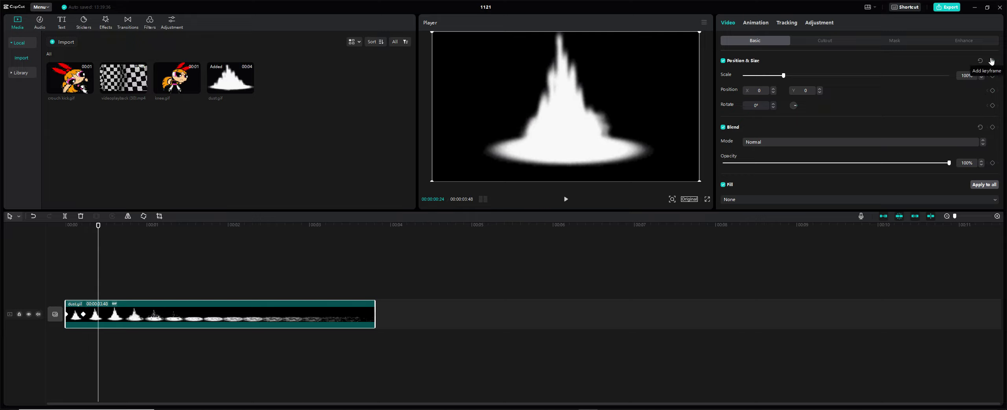
drag(550, 141, 727, 26)
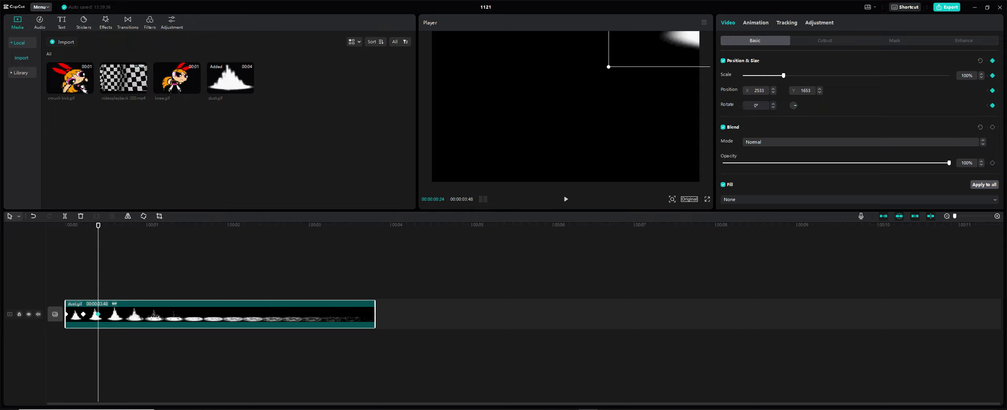
click(52, 274)
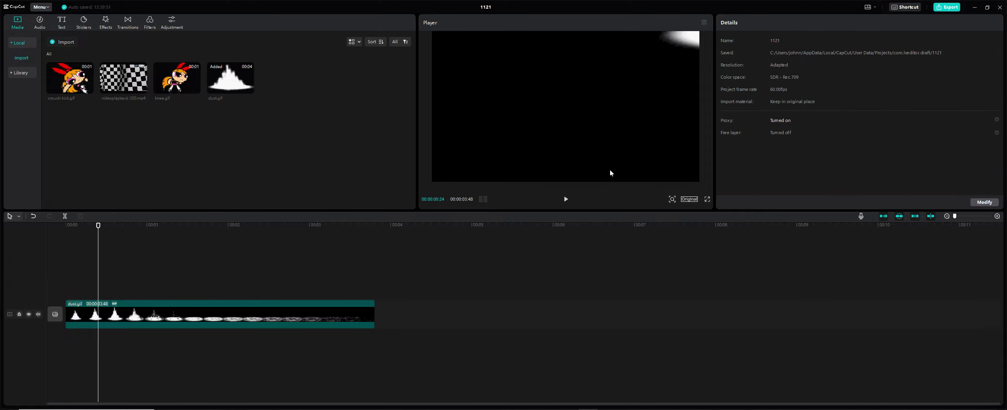
- Preview the slide animation, then scrub the playhead back to the timeline start
click(562, 199)
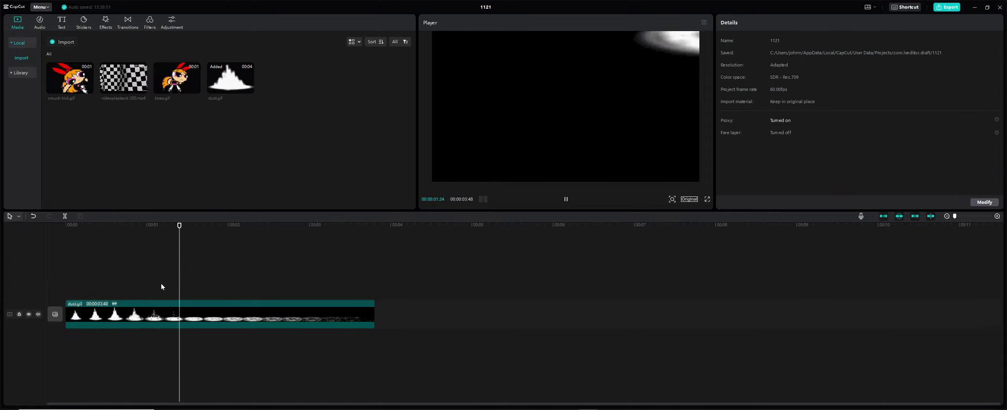
click(64, 304)
click(59, 281)
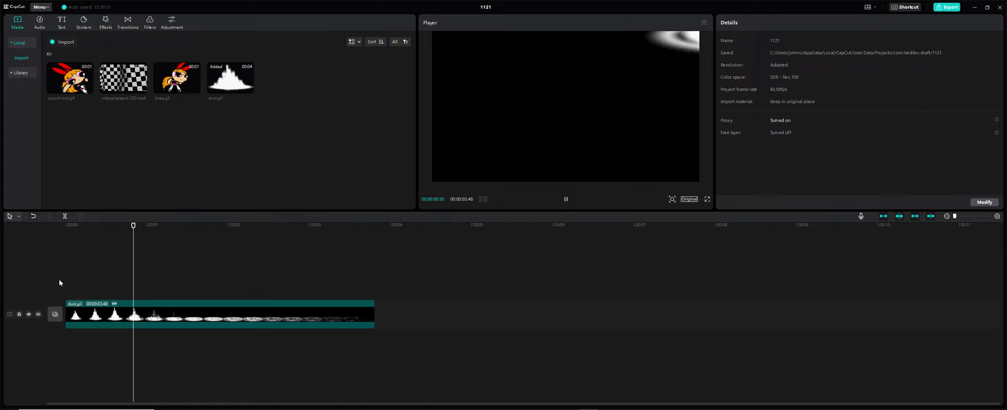
click(565, 199)
click(187, 256)
click(119, 291)
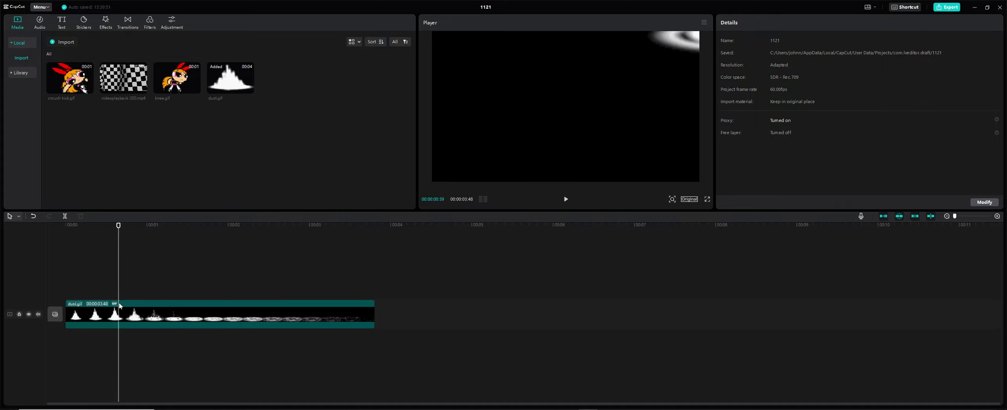
click(98, 313)
click(84, 316)
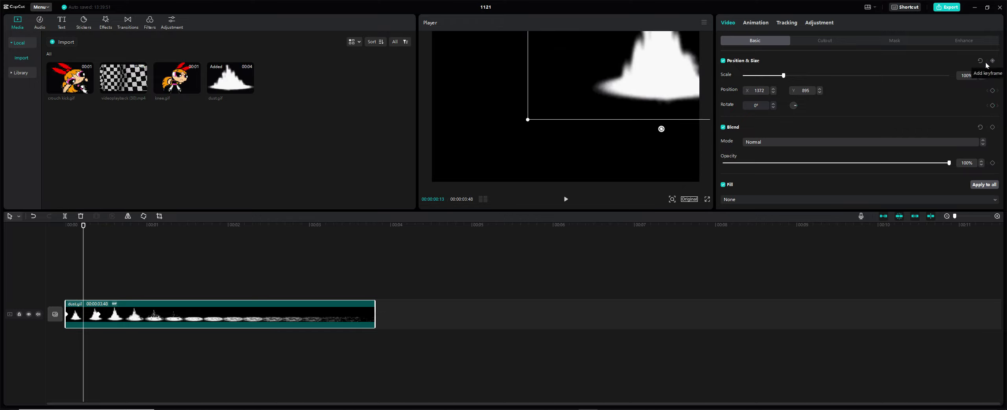
drag(71, 264, 8, 277)
- Play and pause the slide, scrub to about 00:00:00:40, and select dust.gif to show its properties
click(572, 201)
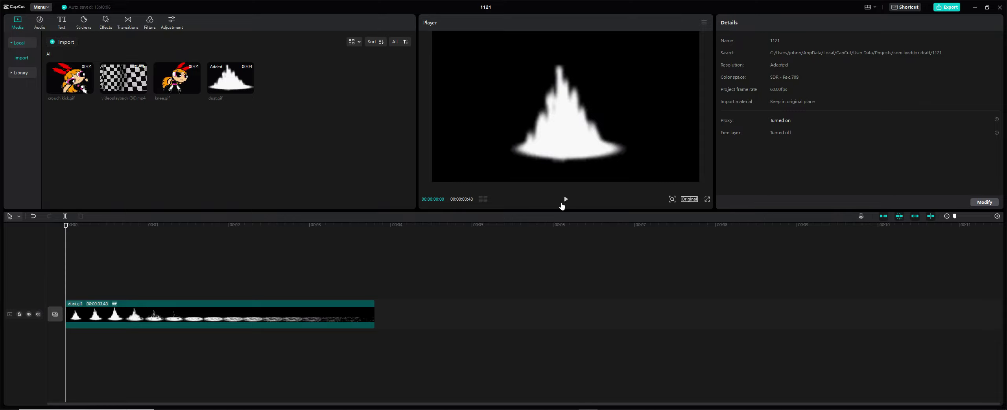
key(space)
drag(133, 239, 121, 307)
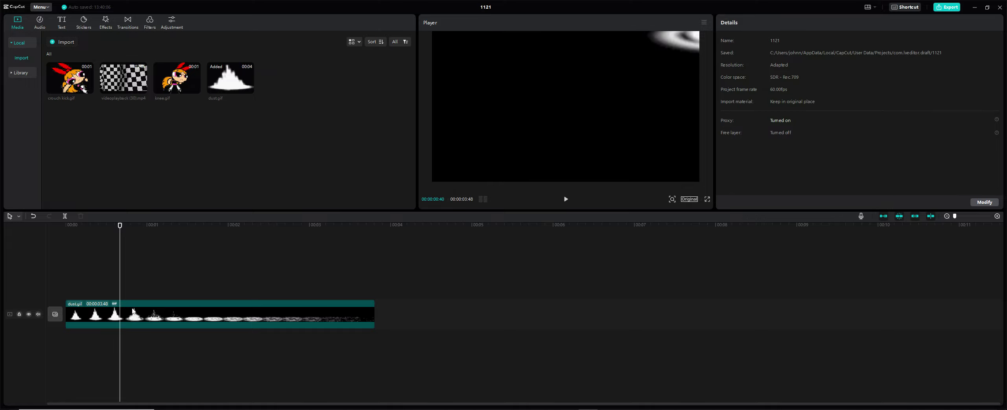
click(116, 313)
click(95, 267)
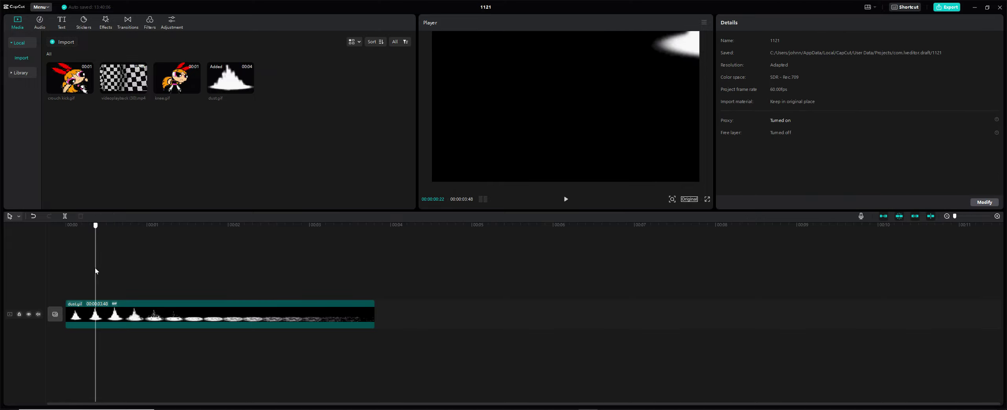
click(115, 275)
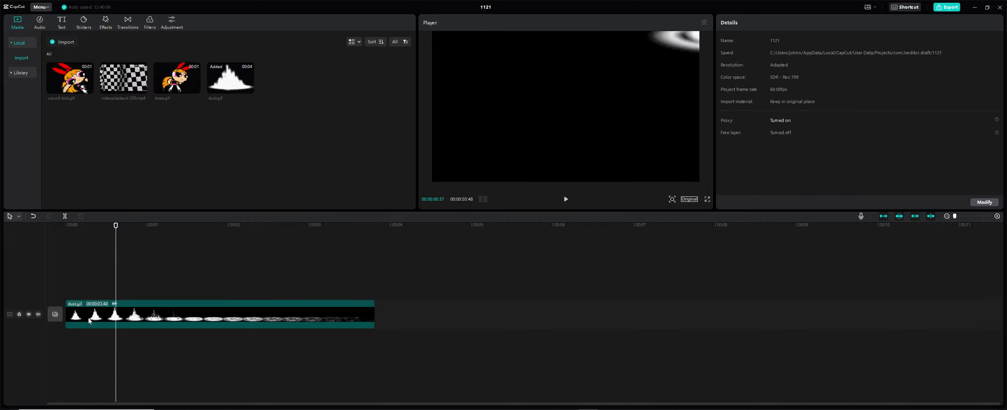
click(103, 312)
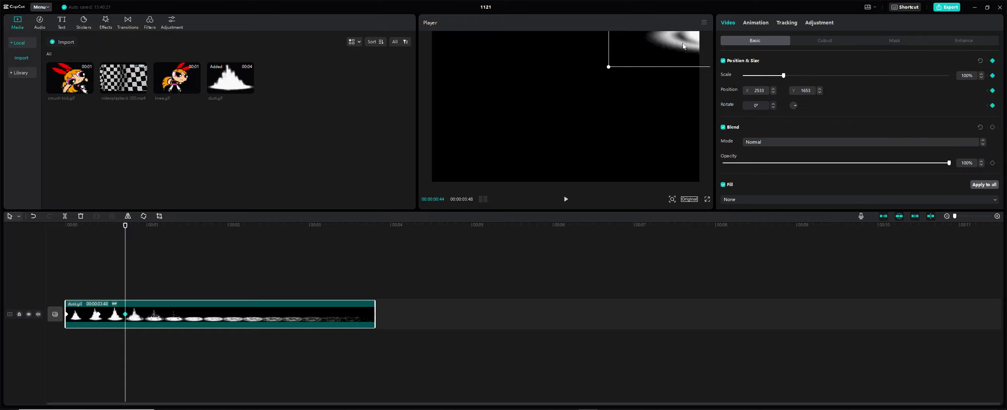
- Drag the dust from the top-right back to frame centre and preview it through 00:00:00:52
drag(683, 46, 514, 157)
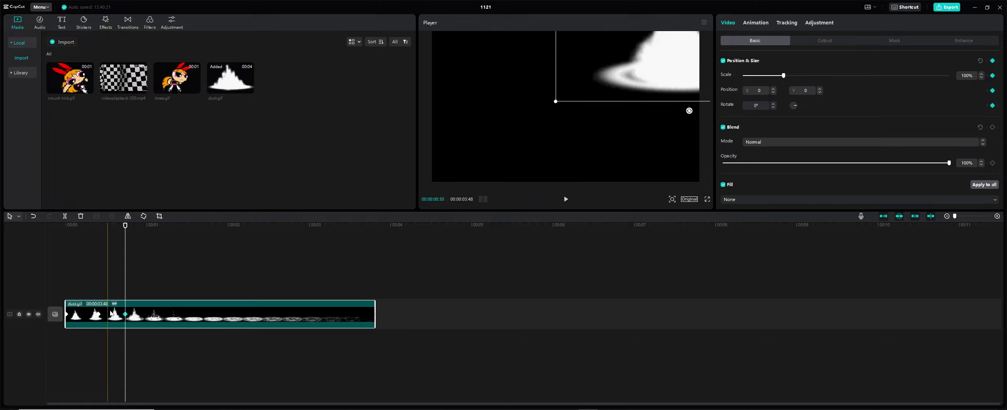
click(60, 294)
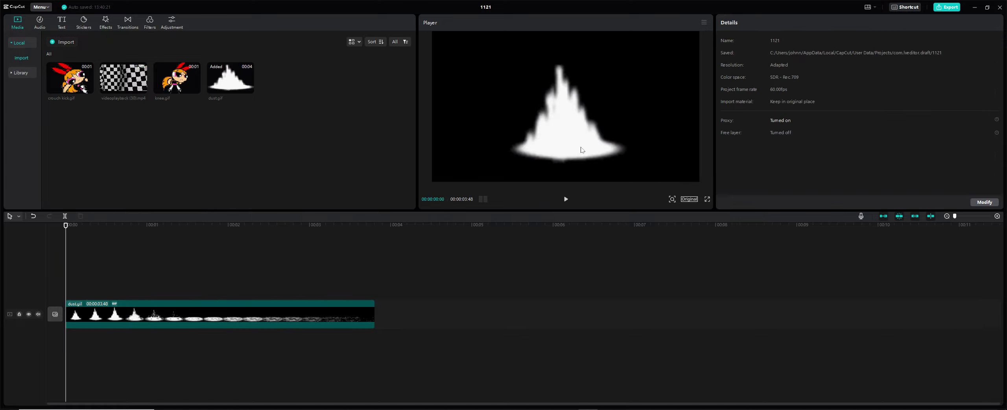
click(567, 202)
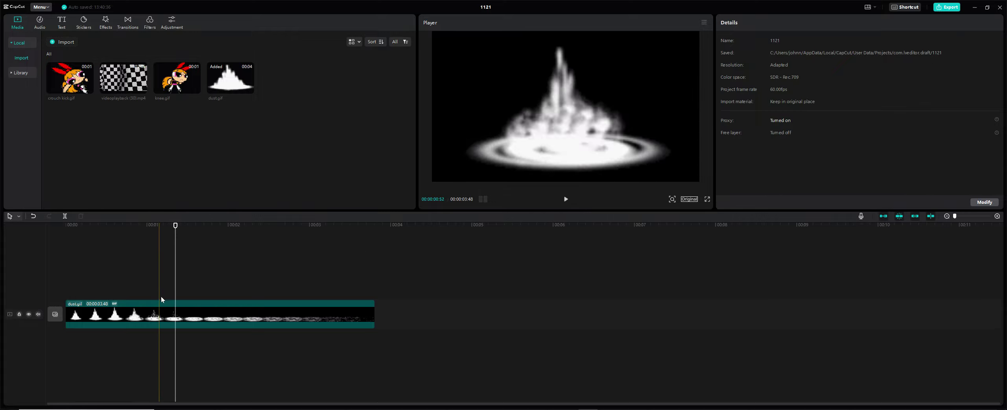